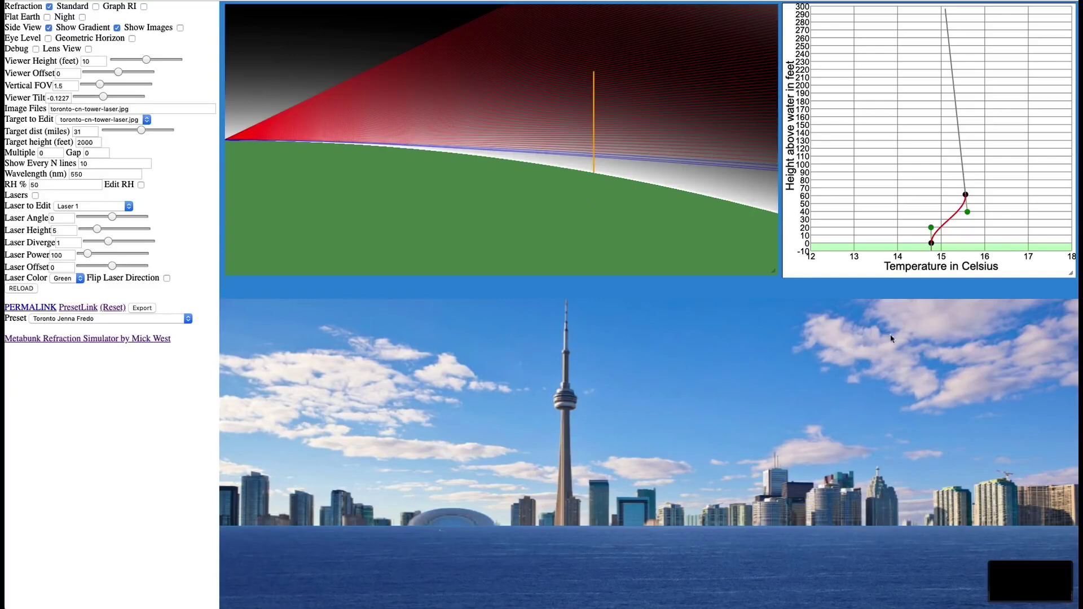
Step: Reshape the temperature profile to warm from about 14.9°C at water level to 15.3°C near 75 feet
mouse_move(966, 195)
mouse_down()
mouse_move(906, 187)
mouse_move(956, 187)
mouse_up()
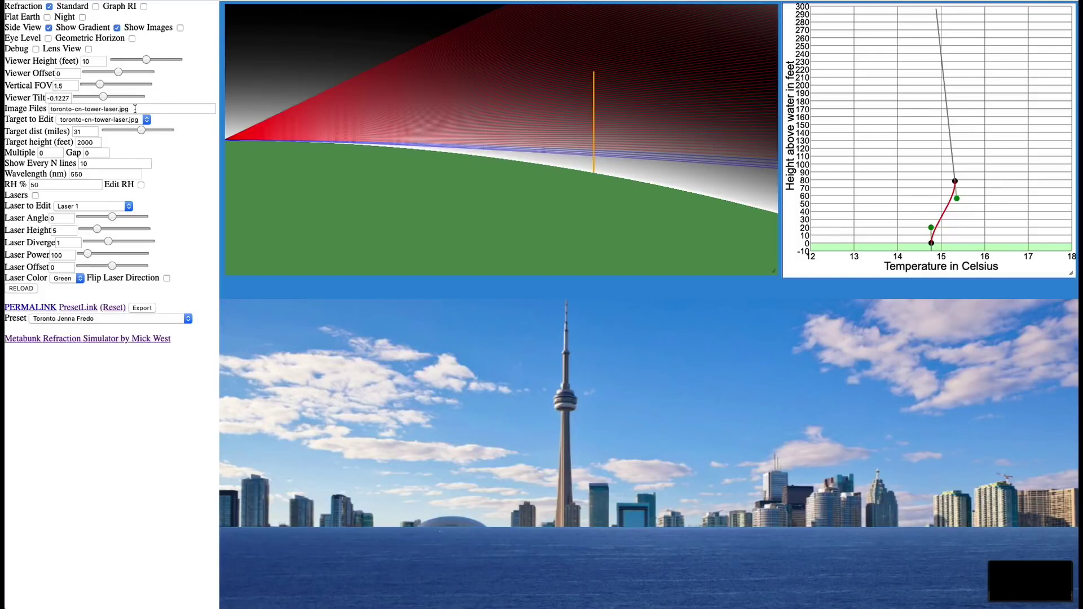
Step: Load the Bedford Level Boat: Rowbotham preset and place the Man in Boat target about 6.1 miles away
click(113, 319)
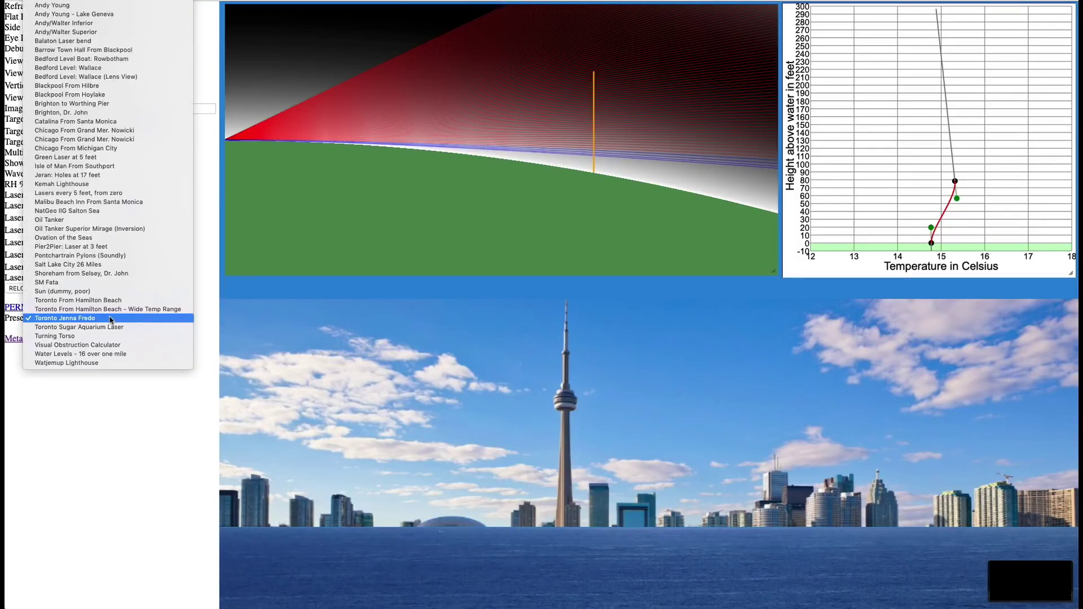
click(121, 60)
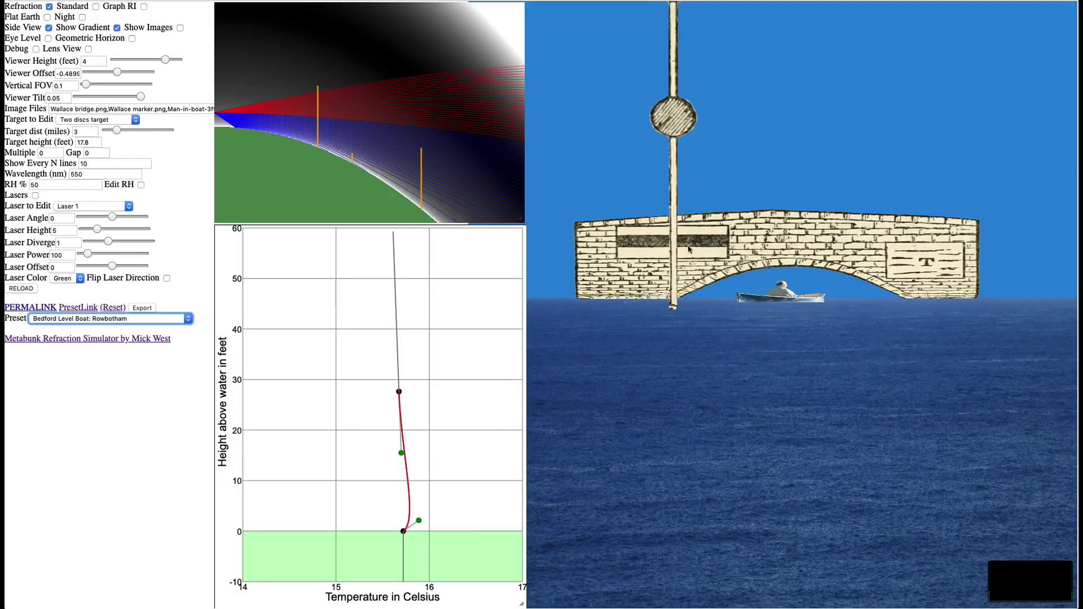
click(90, 122)
click(89, 128)
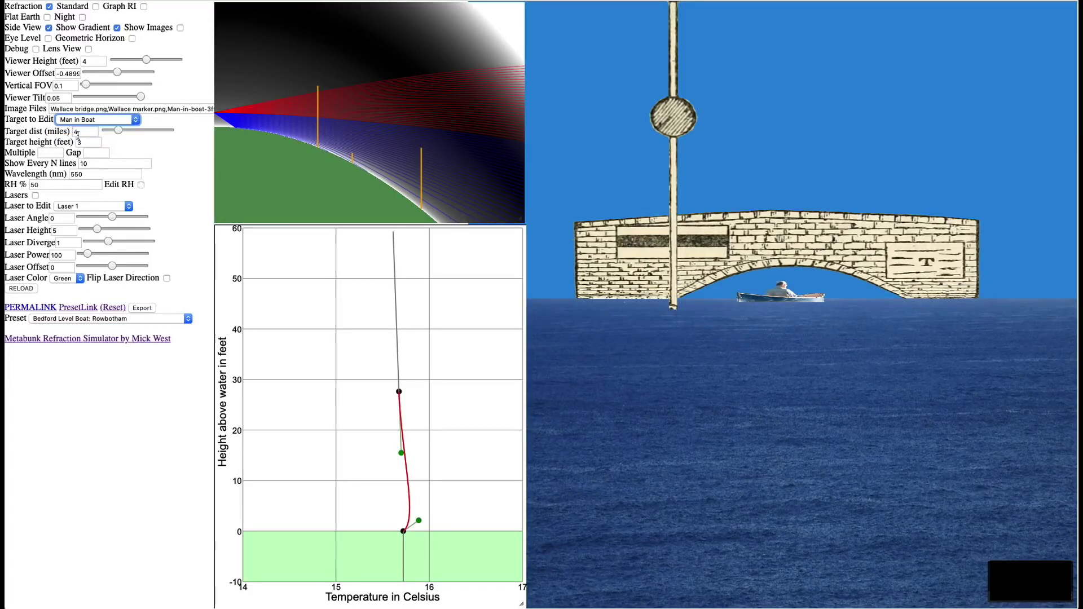
drag(114, 131, 124, 129)
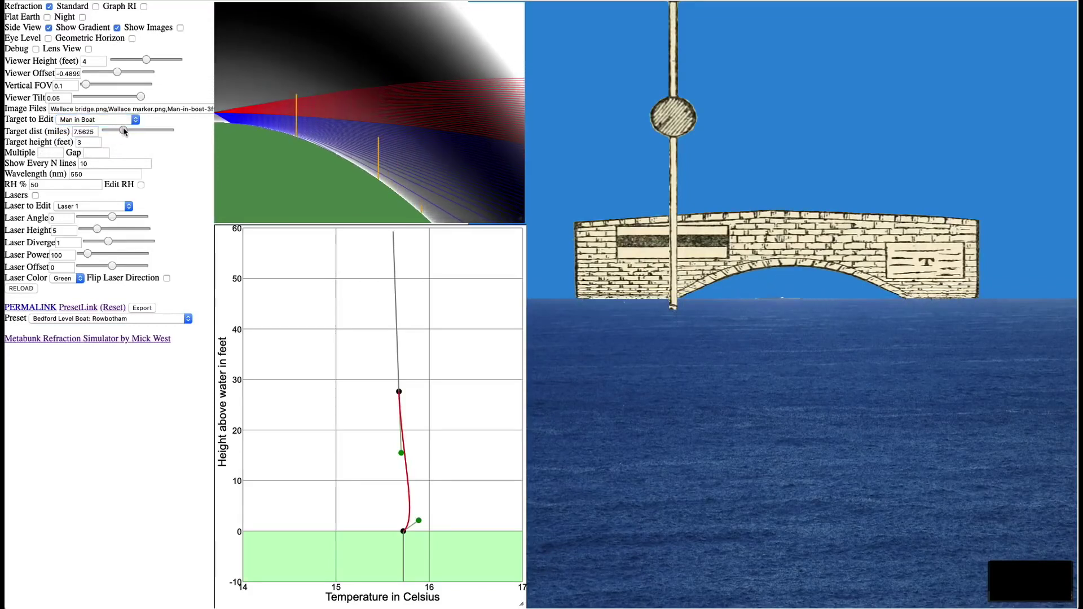
drag(123, 129, 121, 130)
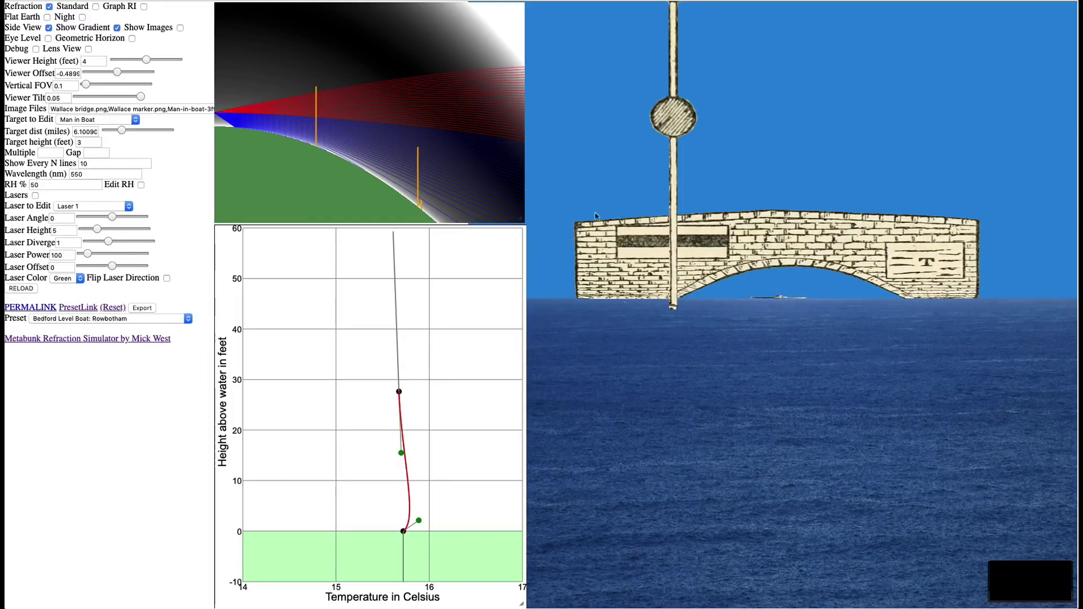
Step: Turn off refraction, set the boat target distance to 6 and the viewer height to 3 feet
click(49, 6)
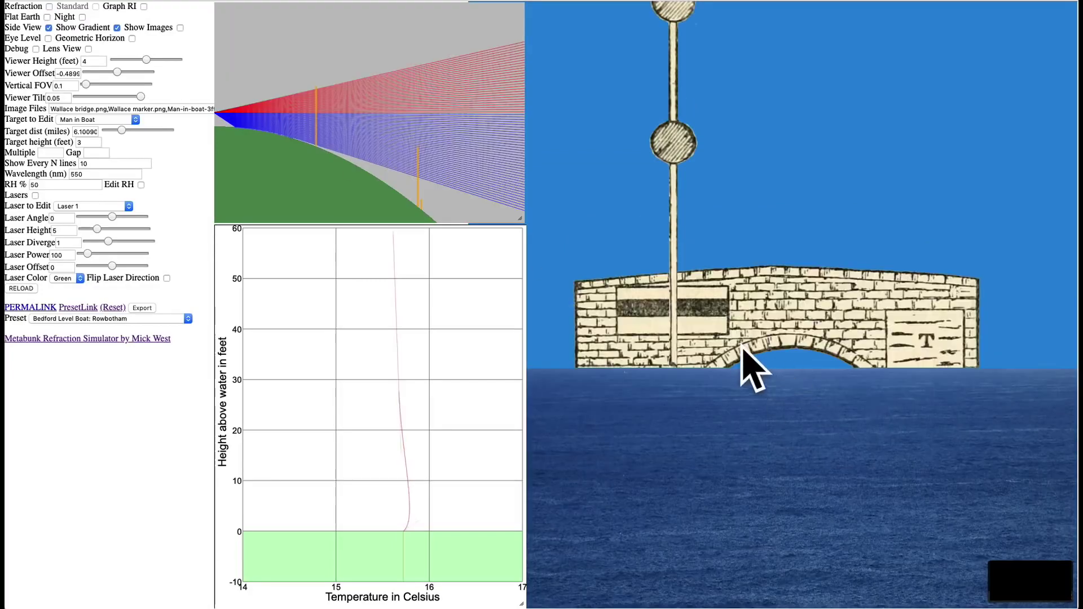
drag(121, 131, 121, 129)
click(89, 131)
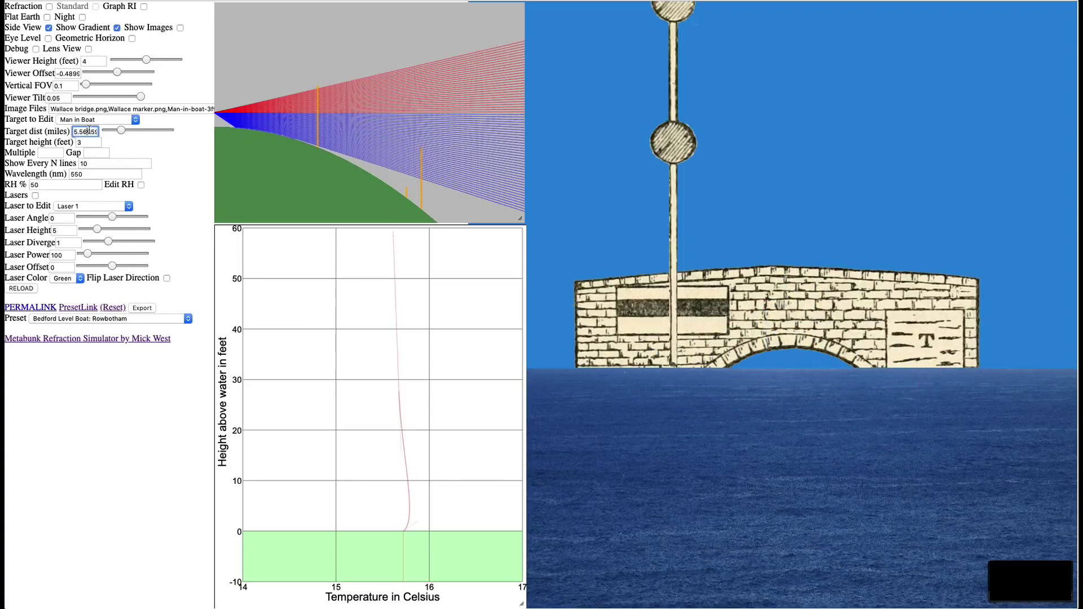
double_click(89, 131)
text(6)
mouse_move(146, 60)
mouse_down()
mouse_move(172, 62)
mouse_move(130, 58)
mouse_up()
drag(131, 59, 128, 59)
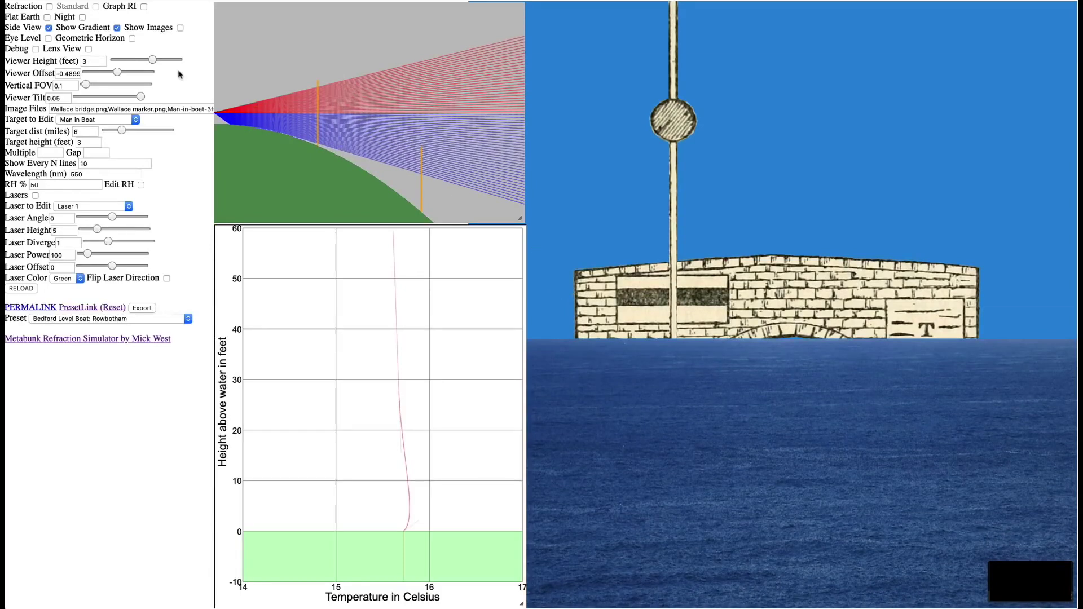
Step: Re-enable refraction and add a green laser at 1.7 feet, flipped to shine toward the viewer
click(50, 6)
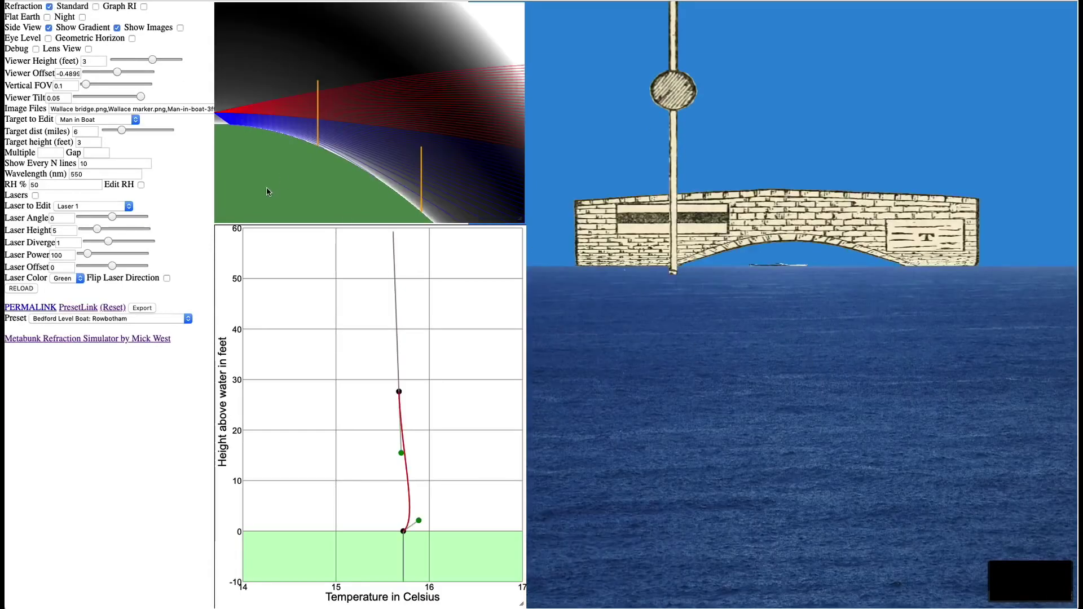
click(35, 195)
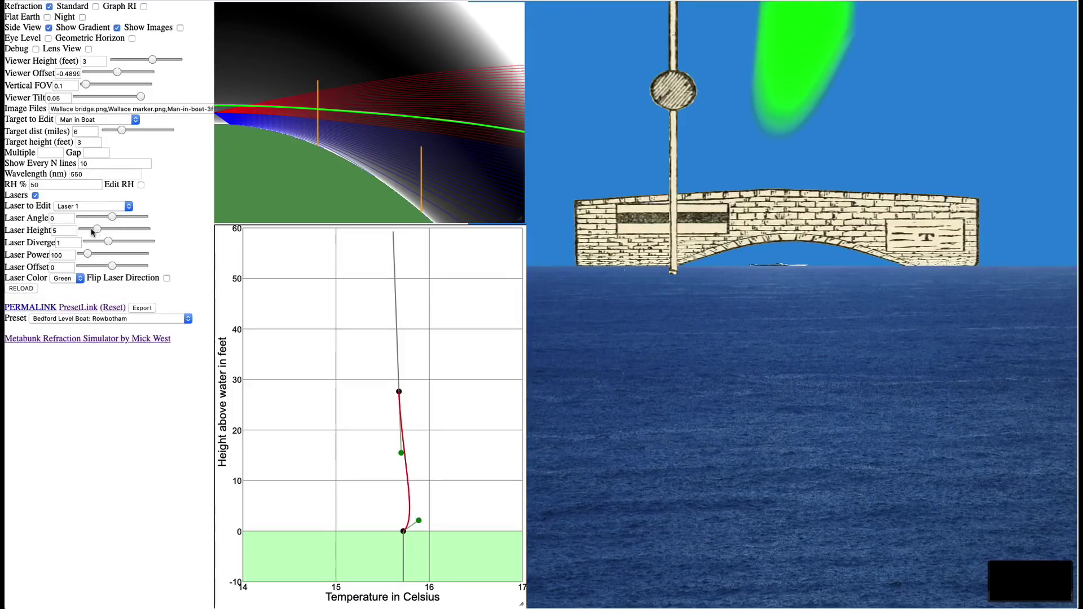
drag(97, 232, 92, 230)
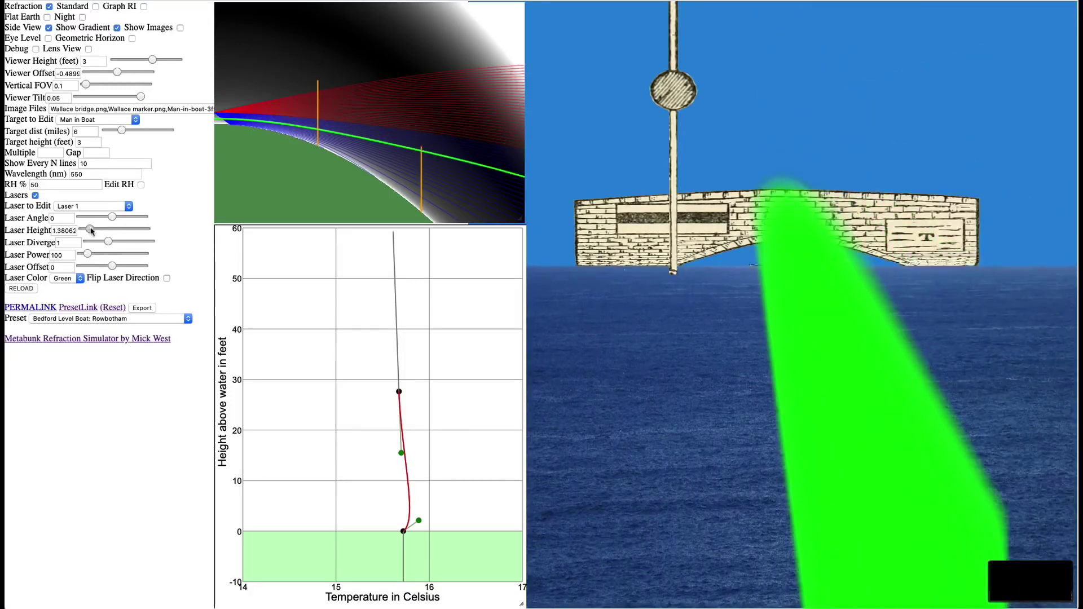
click(167, 279)
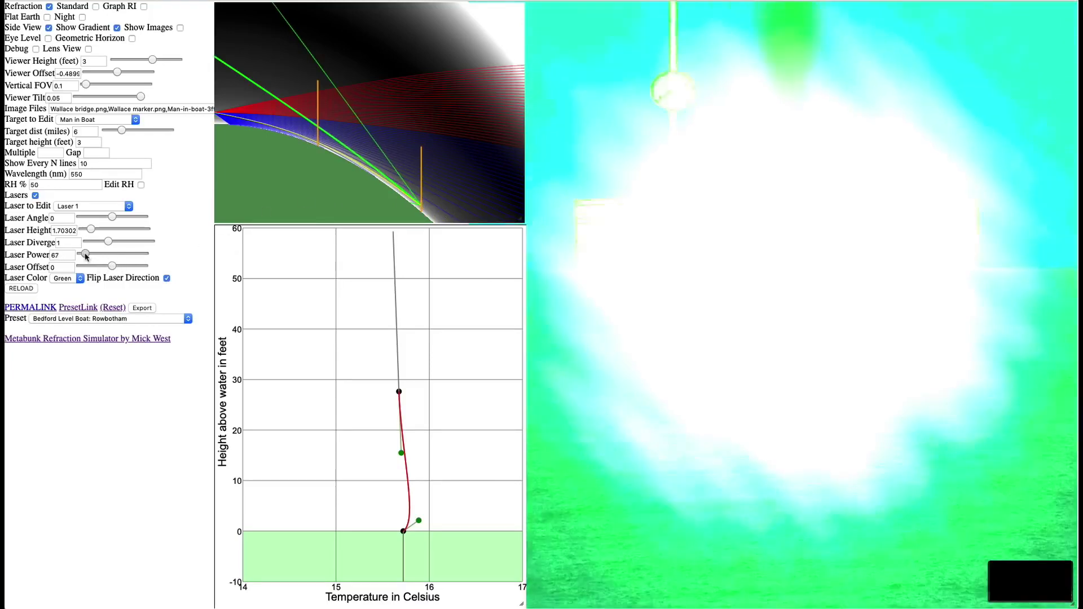
Step: Set the laser power to 3 and the laser height to 3 feet
drag(88, 257, 83, 257)
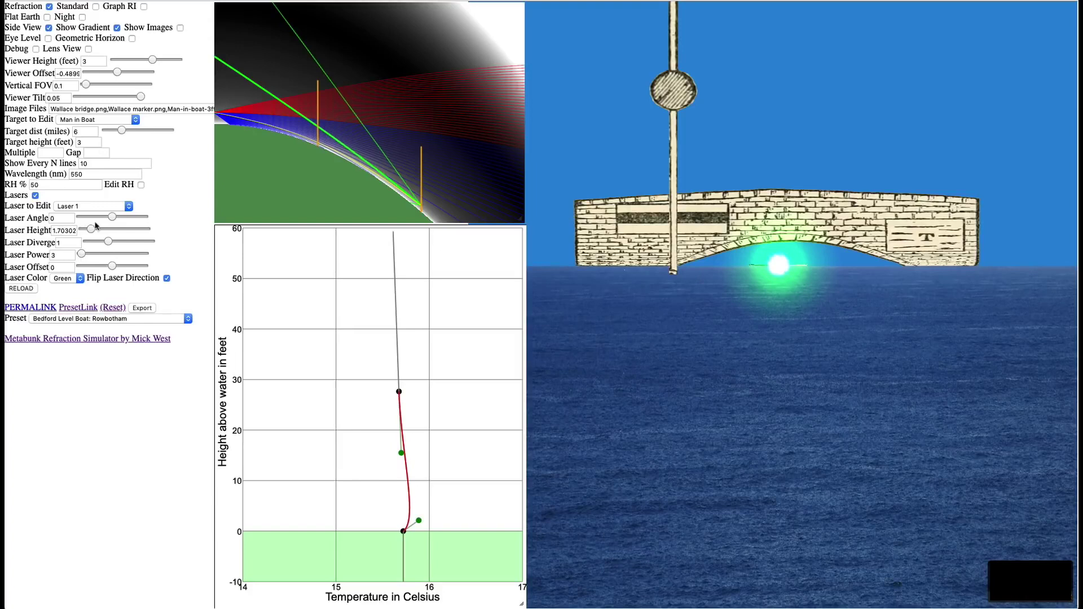
double_click(68, 231)
text(3)
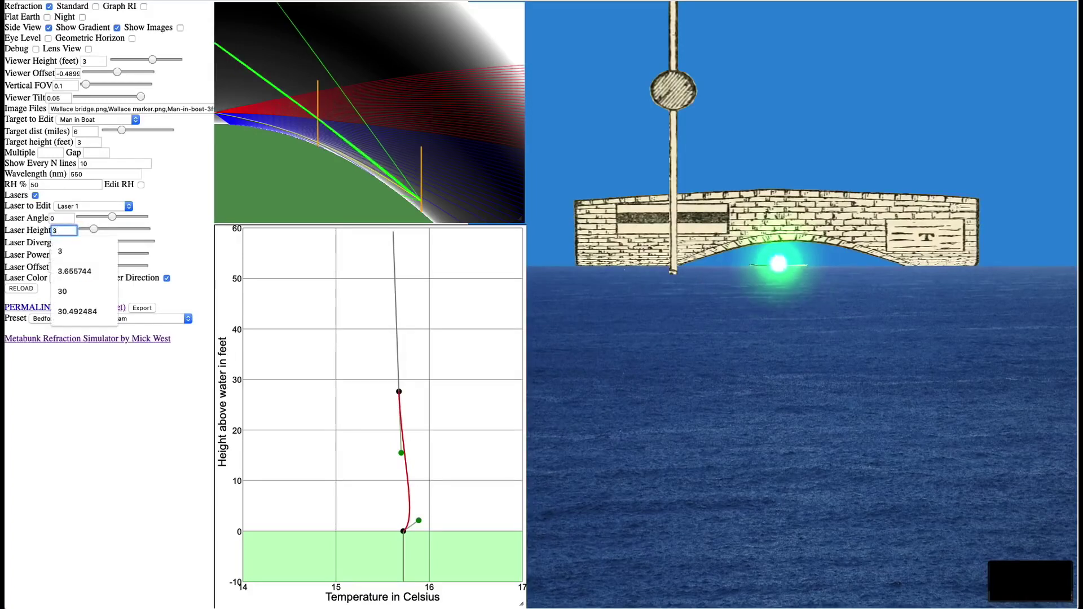
key(Tab)
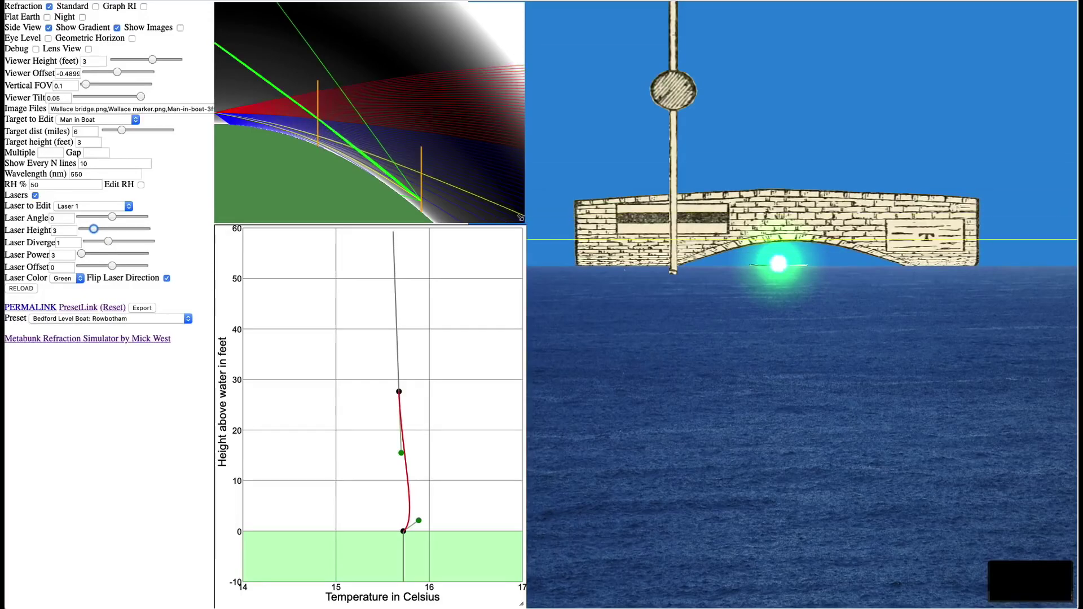
Step: Stretch the side-view laser-path panel across the full width above the bridge scene
drag(520, 220, 1011, 218)
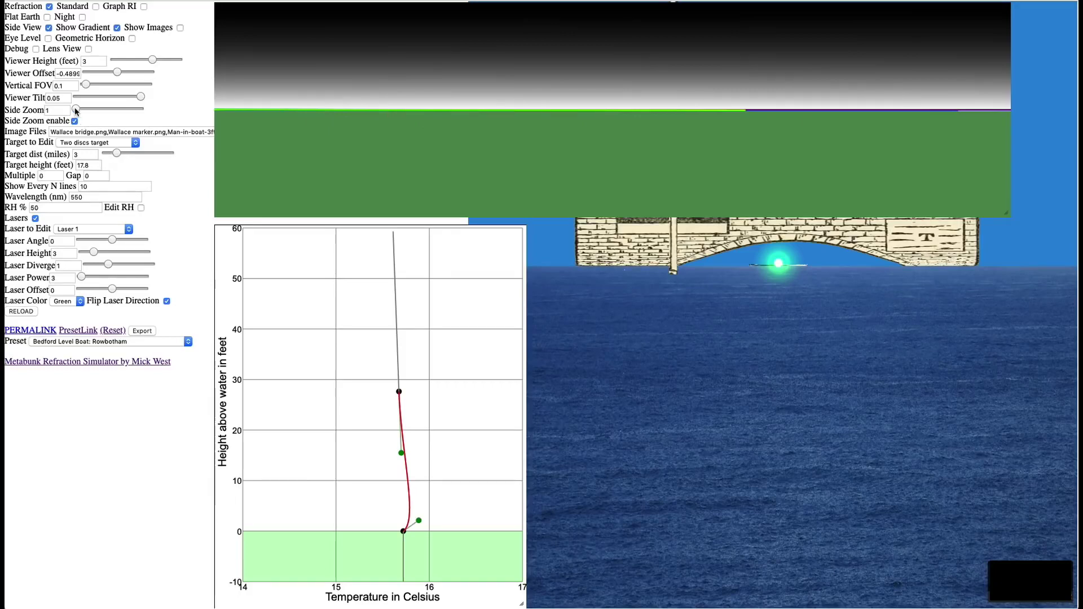
Step: Tilt the laser angle to -0.102 and set the side zoom to 67.24 to inspect the curving rays
drag(74, 110, 105, 111)
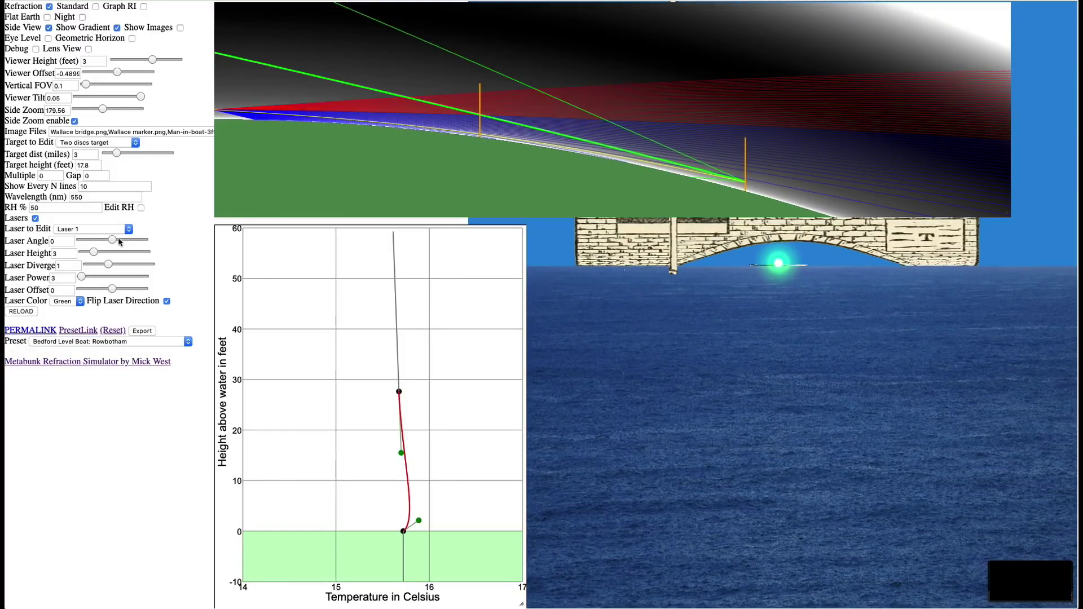
drag(111, 241, 96, 241)
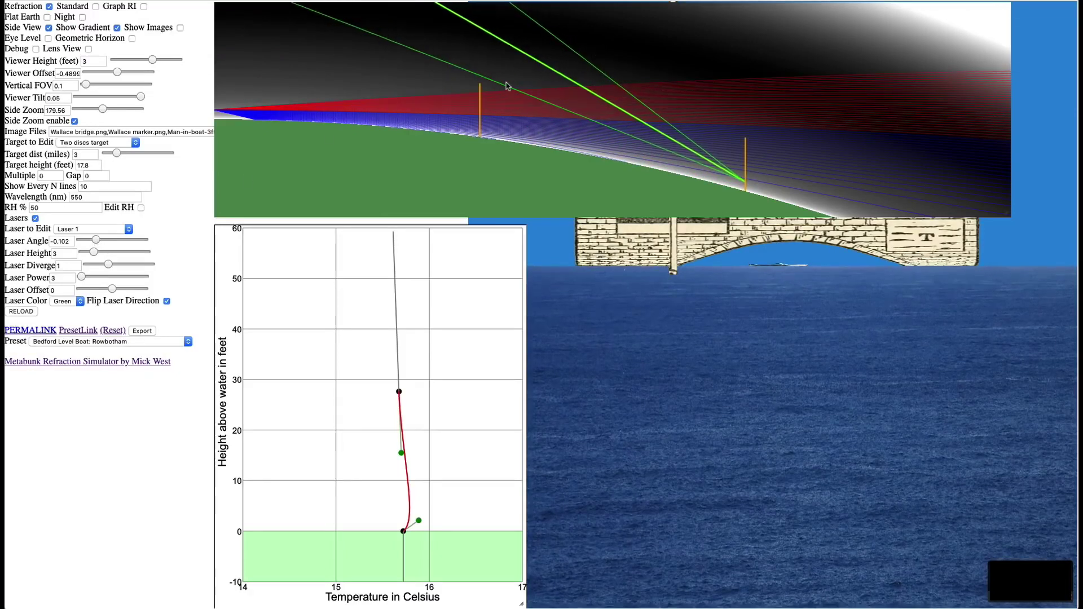
drag(429, 94, 228, 110)
mouse_move(102, 109)
mouse_down()
mouse_move(75, 110)
mouse_move(91, 108)
mouse_up()
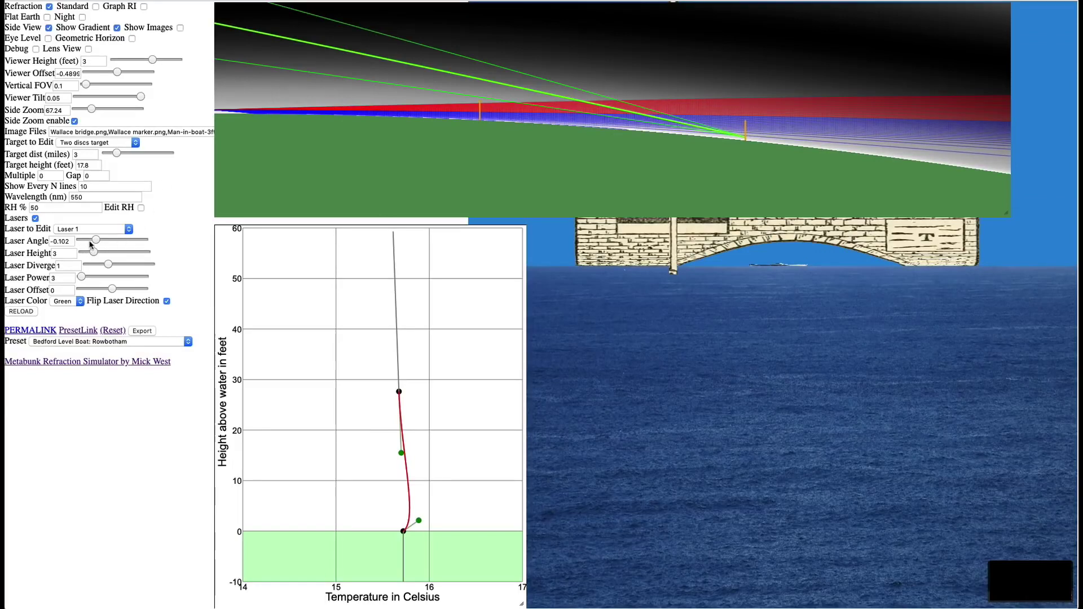
Step: Raise the laser angle to -0.033 and shrink the temperature graph to a small box
drag(97, 241, 107, 240)
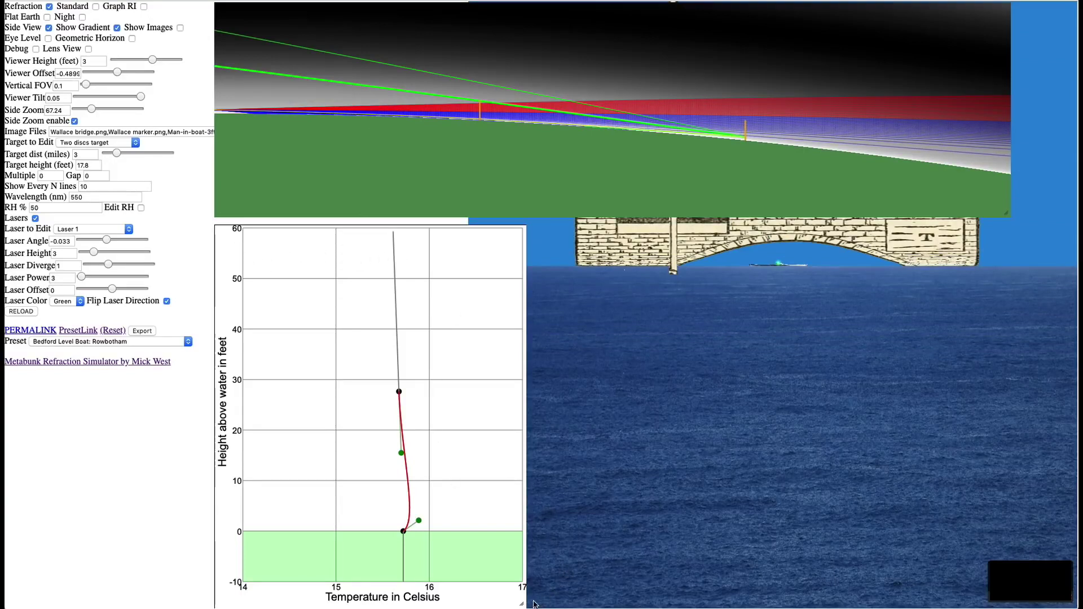
drag(522, 603, 319, 299)
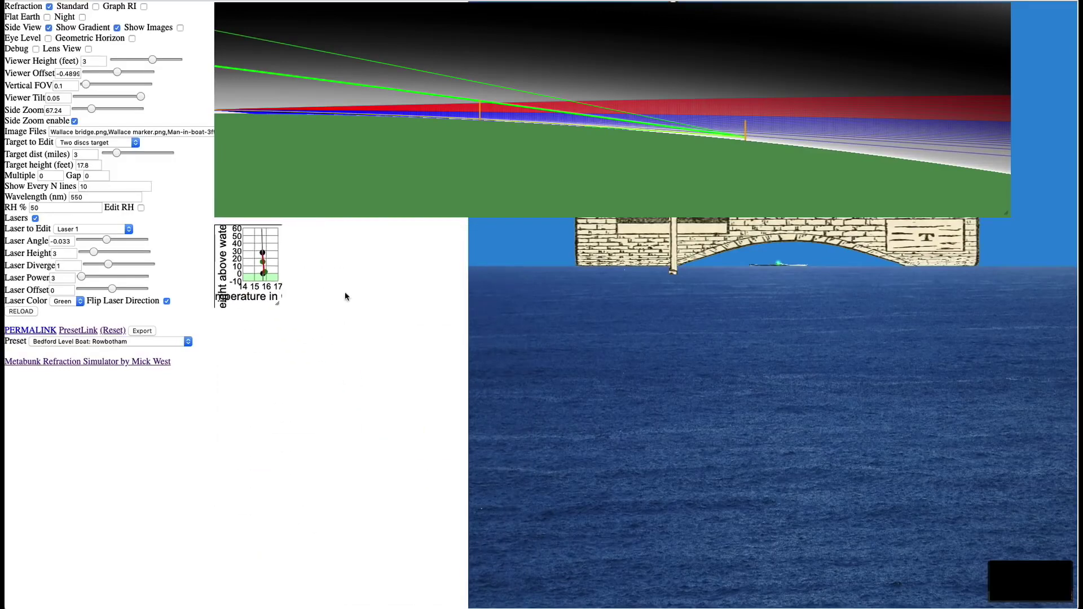
Step: Move the graph aside, enlarge the side view, zoom it to 334.89, and set laser angle 0.012
drag(224, 253, 987, 482)
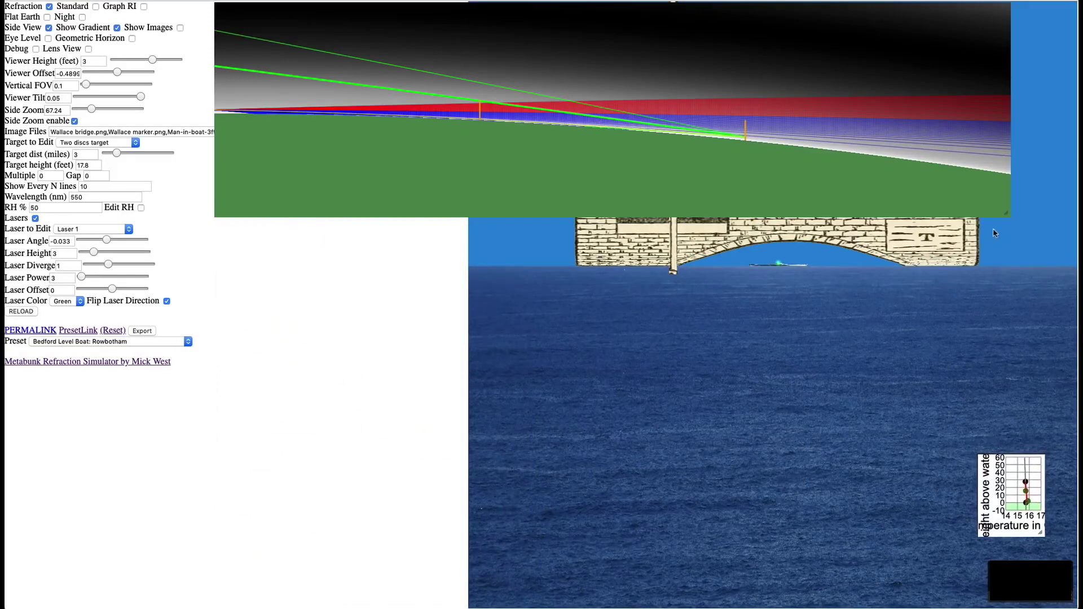
drag(1008, 212, 808, 589)
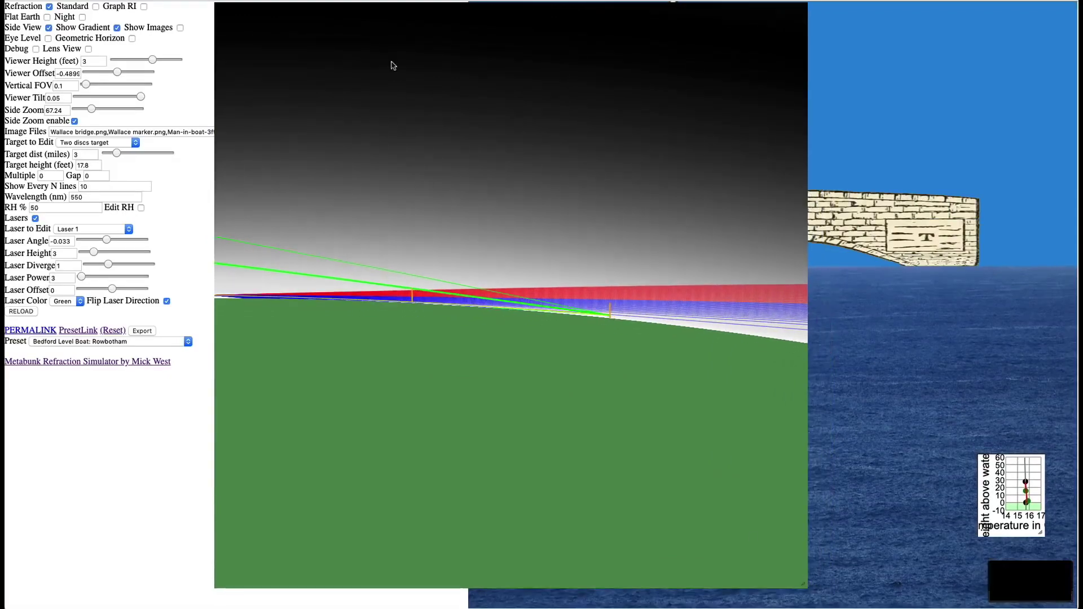
drag(88, 109, 115, 109)
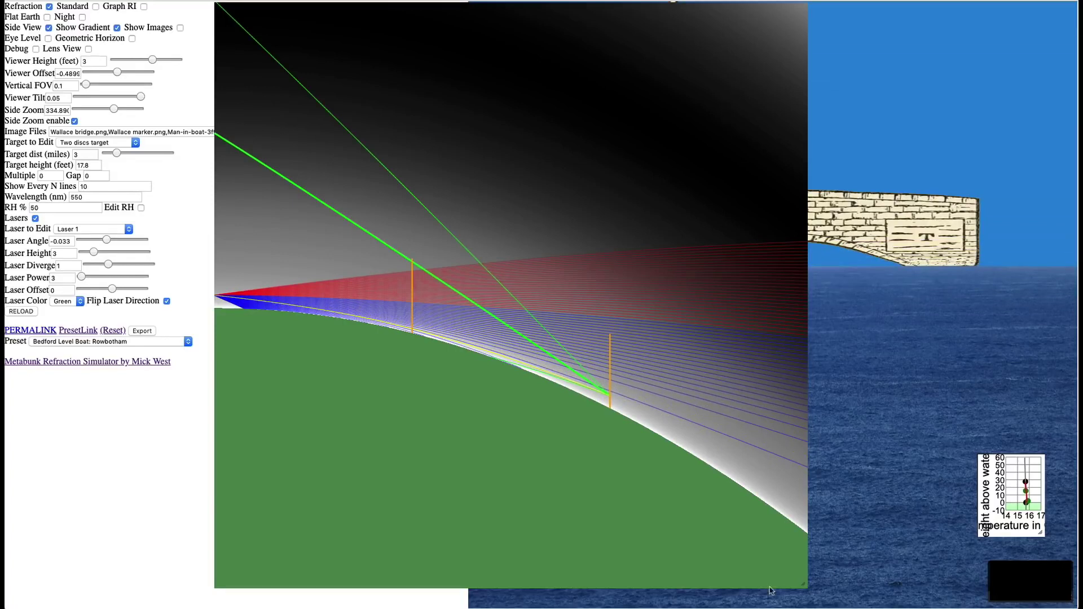
drag(790, 581, 704, 576)
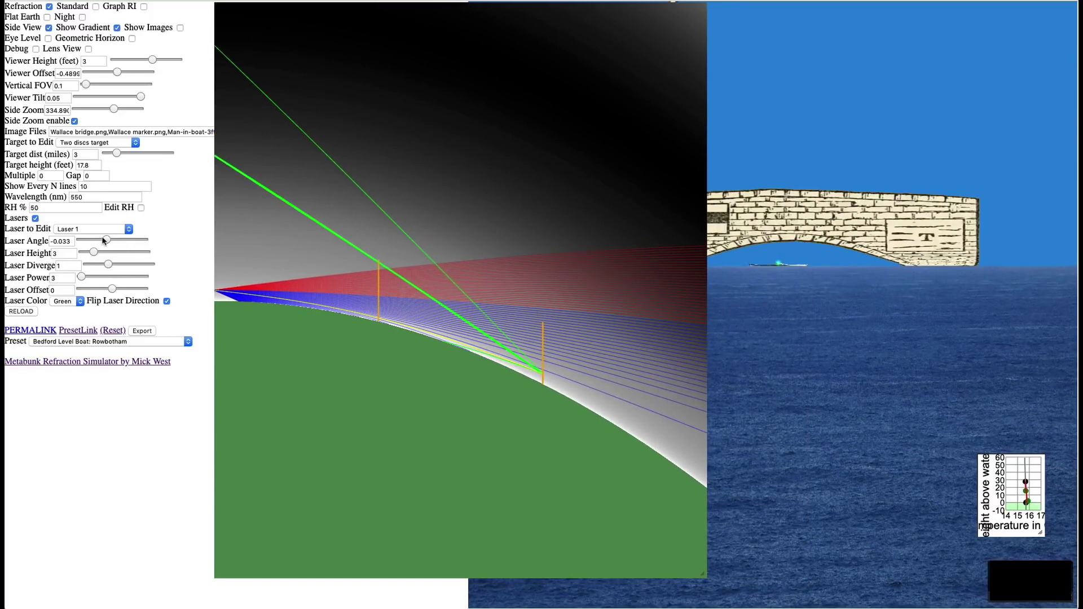
drag(107, 242, 113, 241)
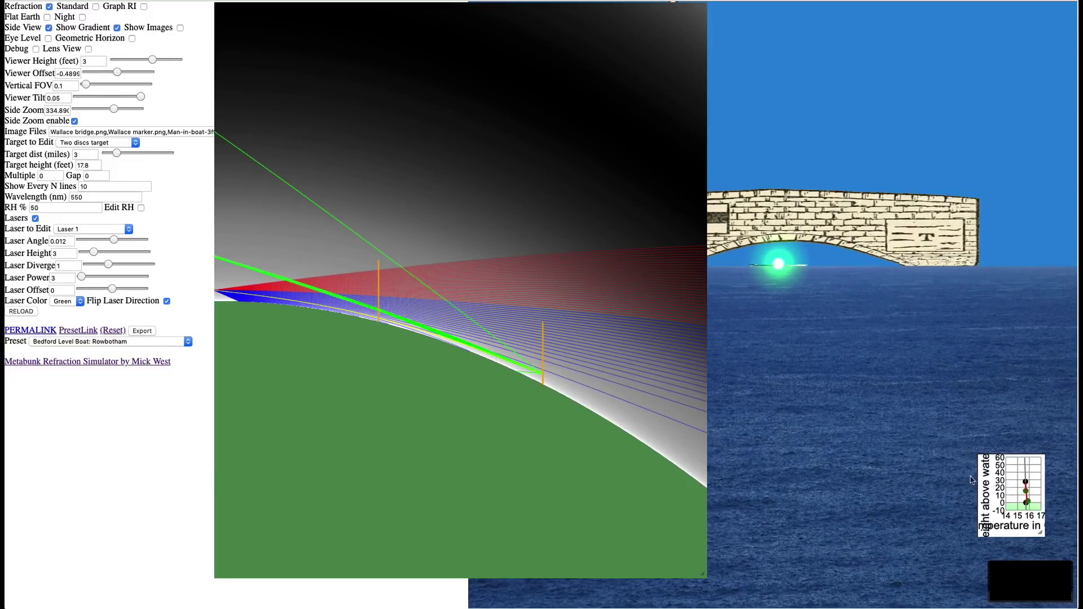
Step: Move the small temperature graph over the side view and enlarge it into a large panel
drag(972, 480, 312, 108)
drag(382, 161, 675, 521)
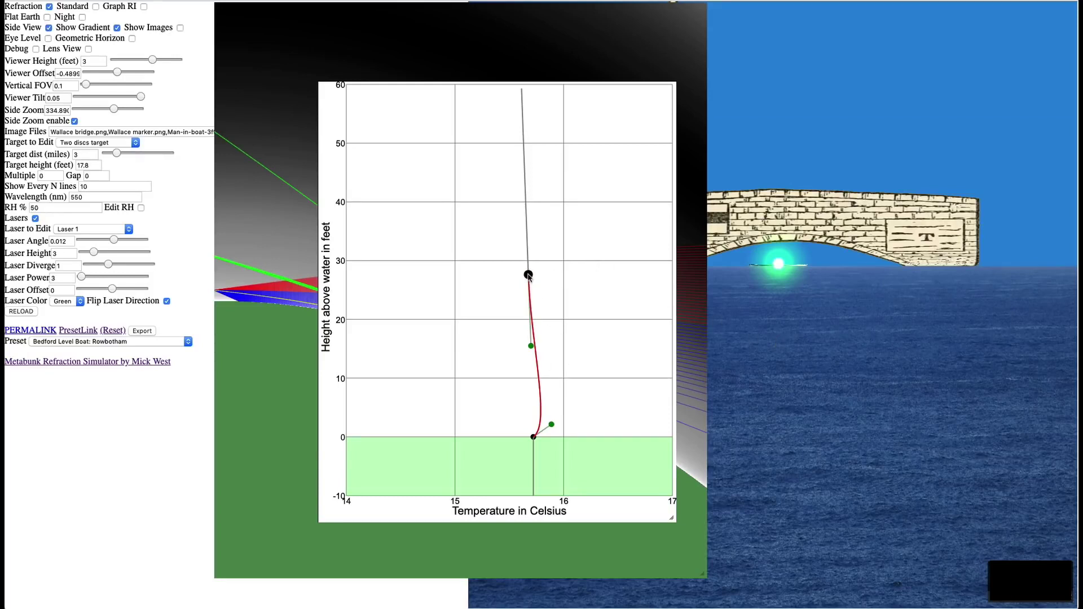
Step: Tune the top profile point near 24 ft to about 15.6 °C and warm the low point near 3 ft
mouse_move(530, 277)
mouse_down()
mouse_move(604, 286)
mouse_move(541, 283)
mouse_up()
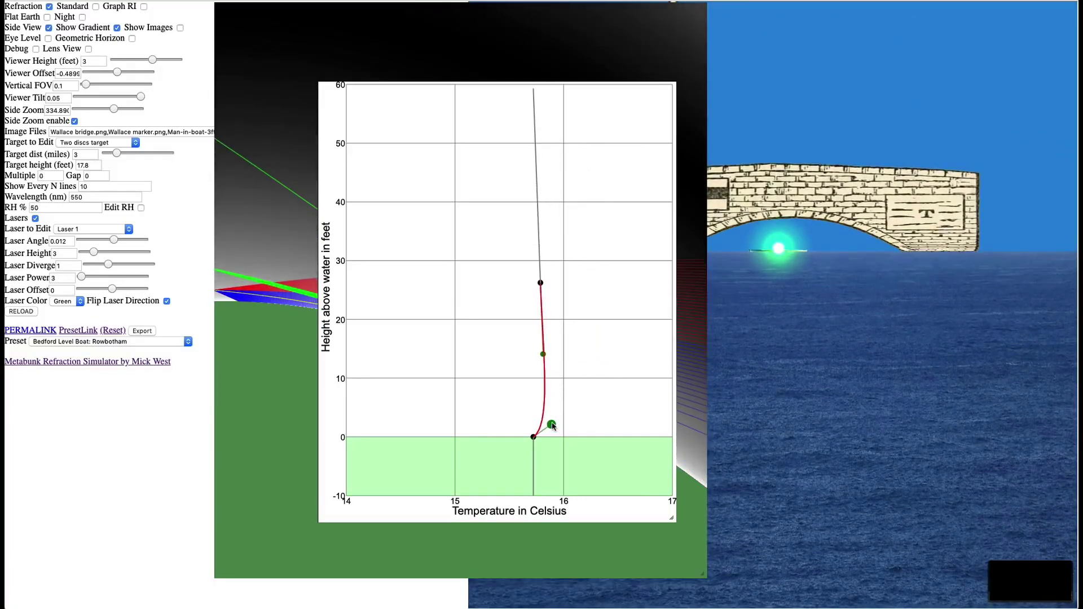
drag(553, 427, 536, 421)
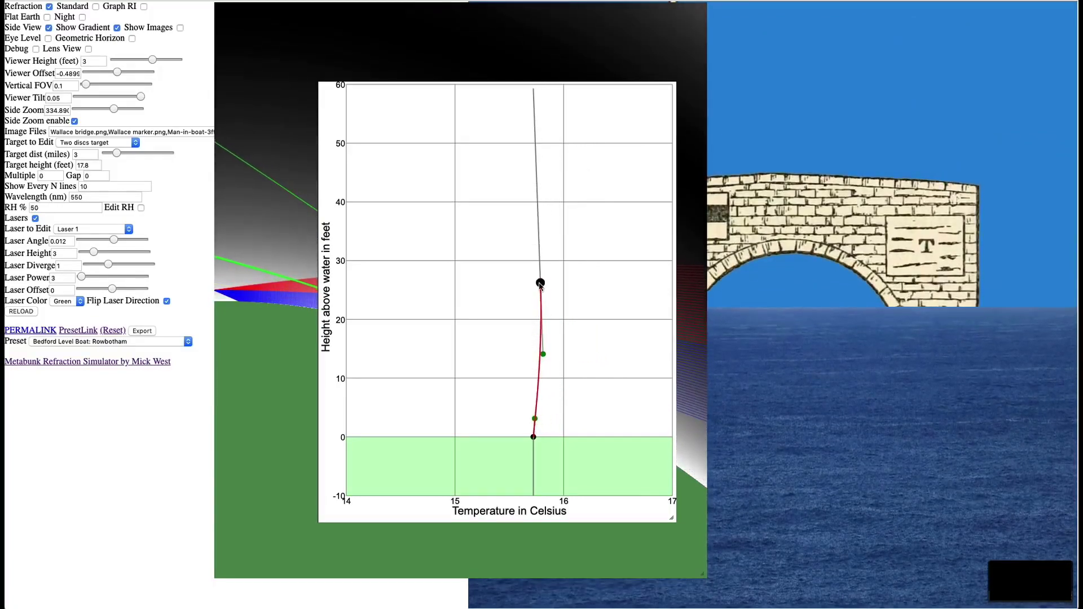
drag(540, 285, 516, 287)
mouse_move(534, 420)
mouse_down()
mouse_move(525, 426)
mouse_move(535, 419)
mouse_up()
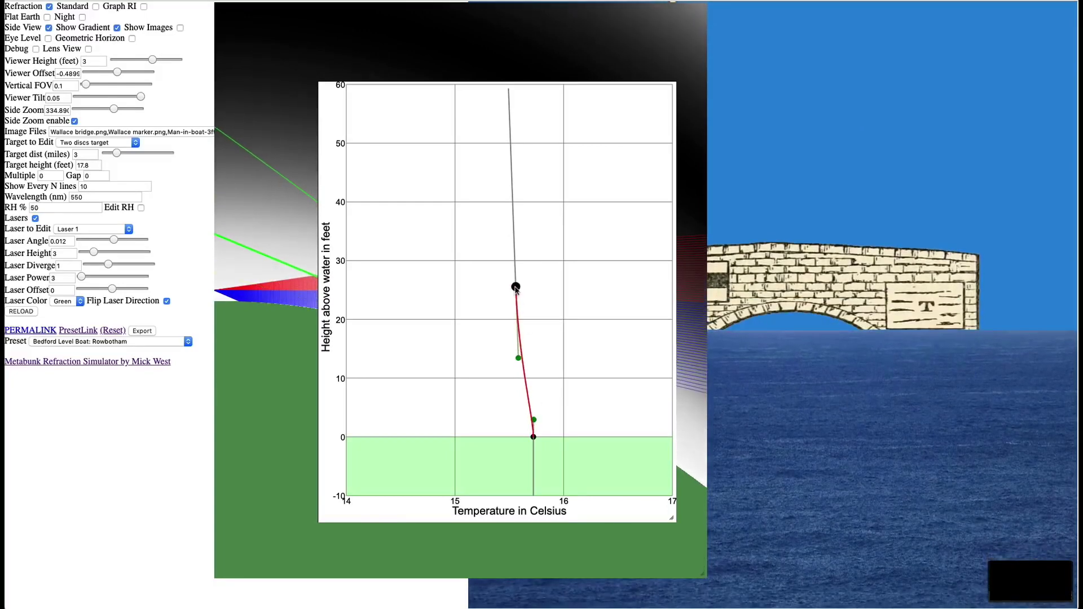
drag(516, 289, 561, 288)
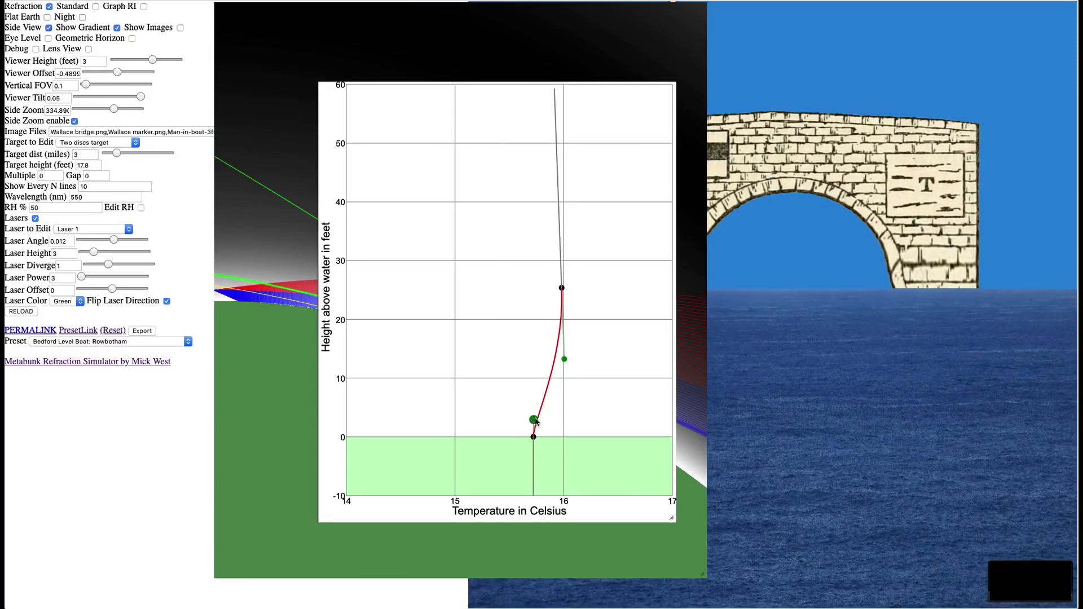
drag(535, 422, 544, 411)
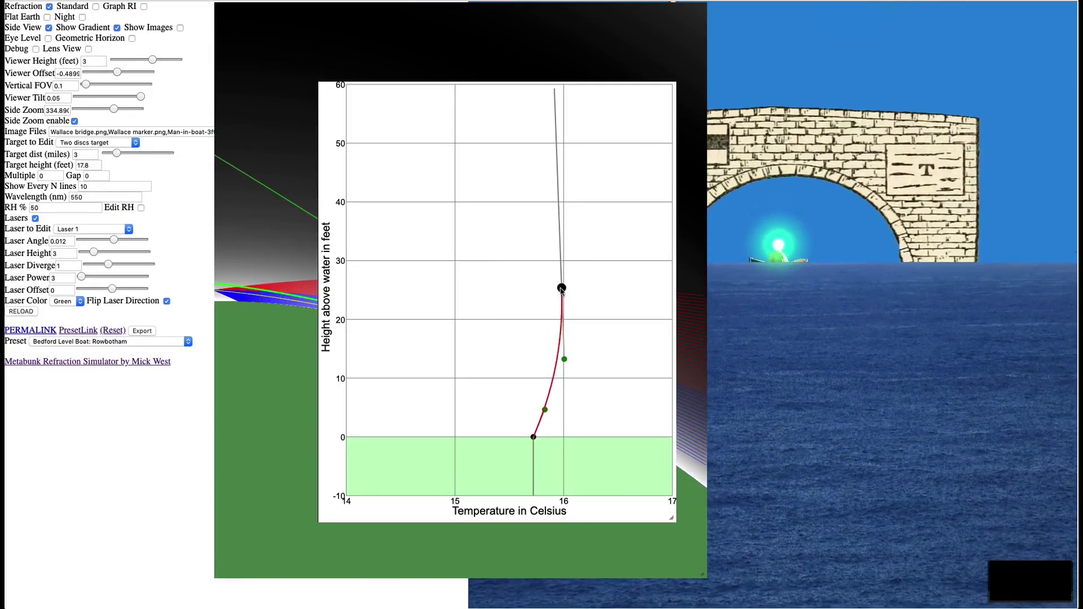
drag(561, 289, 522, 294)
mouse_move(545, 410)
mouse_down()
mouse_move(527, 416)
mouse_move(555, 404)
mouse_move(524, 393)
mouse_move(549, 400)
mouse_up()
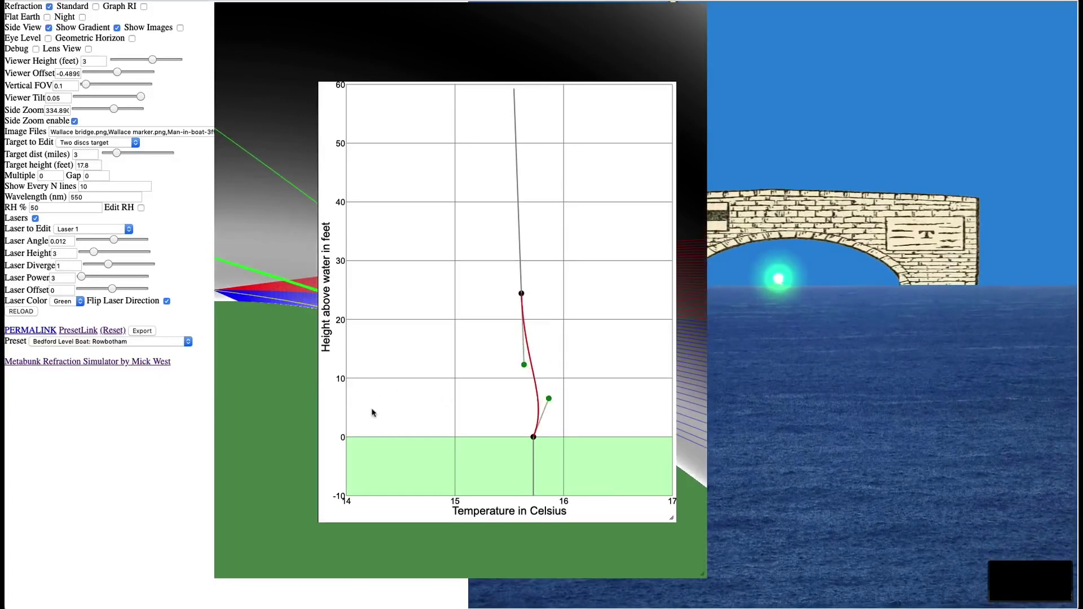
Step: Move the top profile point to about 30 ft and the green point to about 8 ft, then shrink the graph
drag(522, 294, 531, 326)
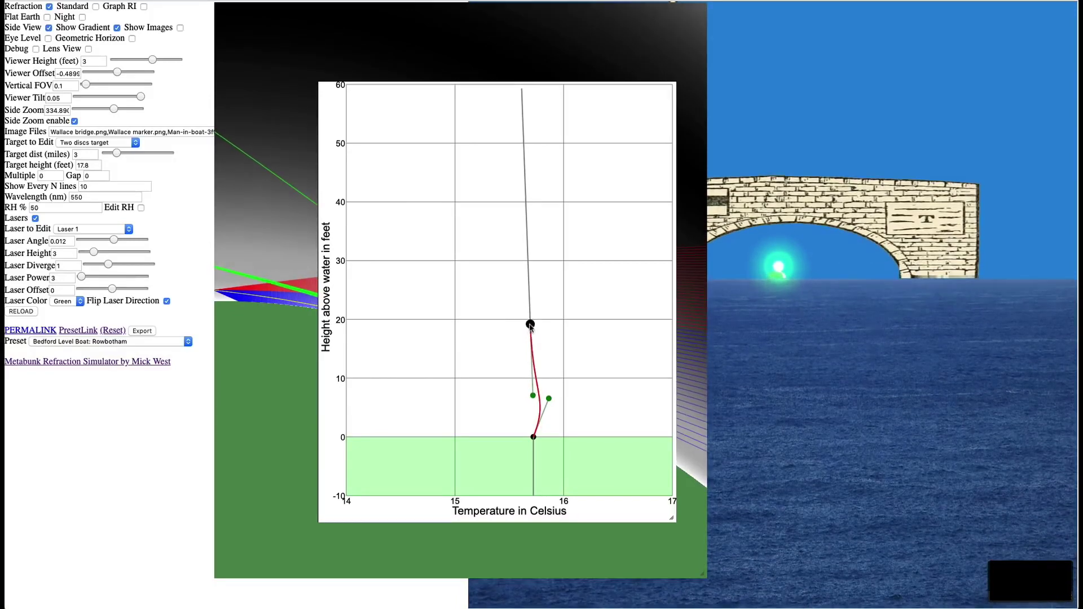
drag(547, 418, 536, 423)
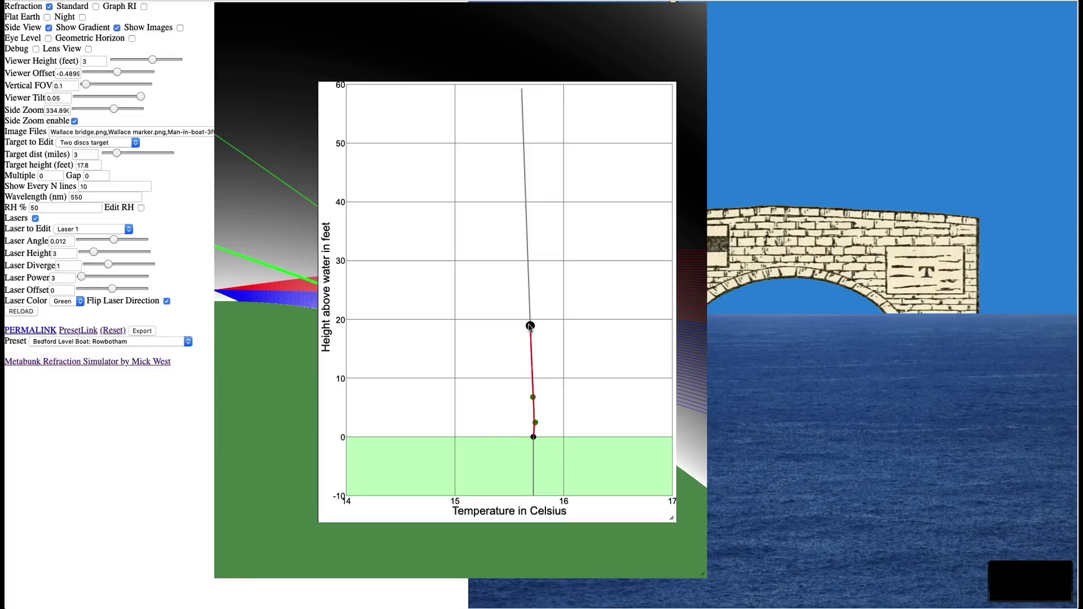
drag(531, 326, 524, 259)
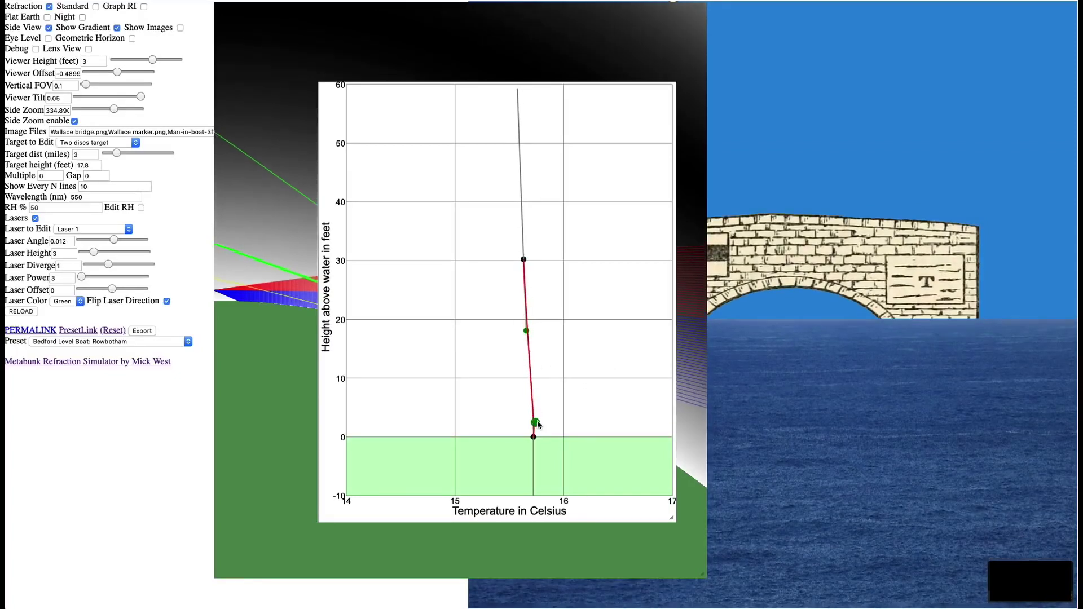
mouse_move(536, 400)
mouse_down()
mouse_move(550, 399)
mouse_move(516, 394)
mouse_move(552, 396)
mouse_up()
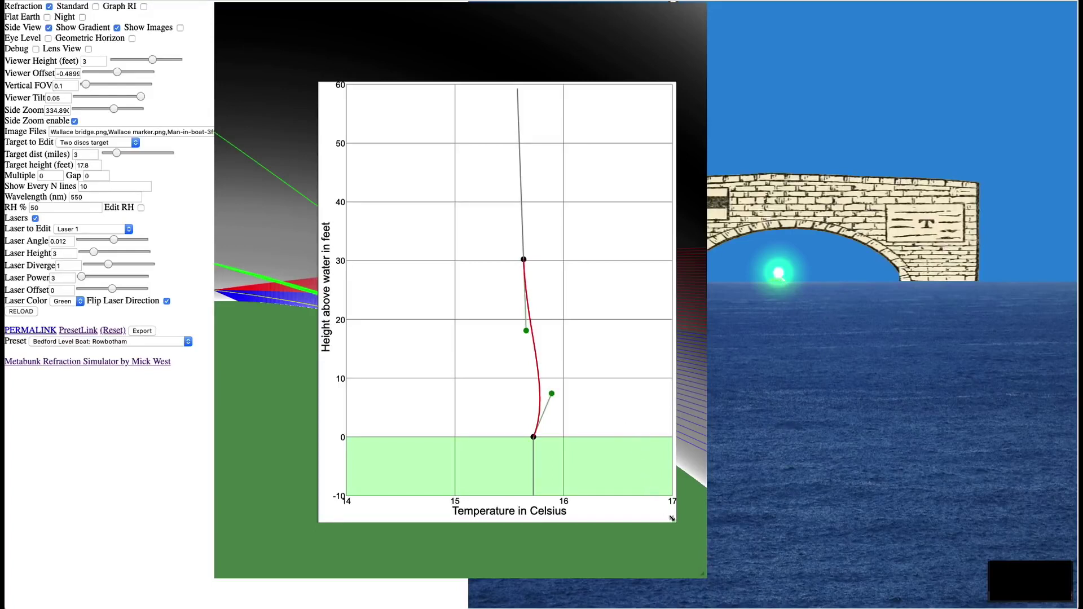
drag(672, 518, 543, 300)
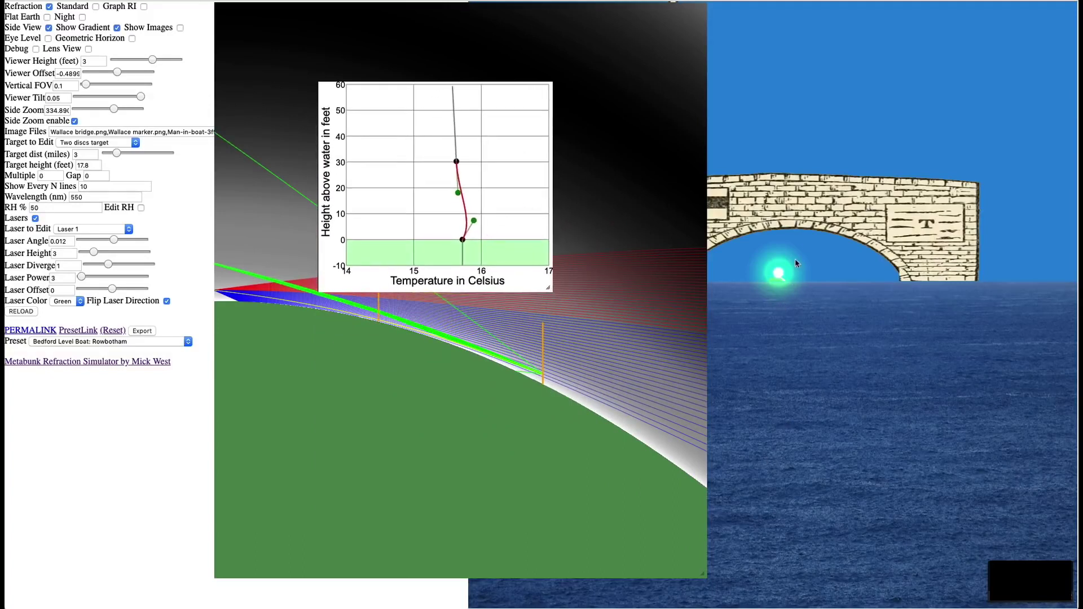
Step: Turn lasers off, put the Man in Boat at 5.7121 miles, and cool the profile bottom to about 15.4 °C
click(35, 219)
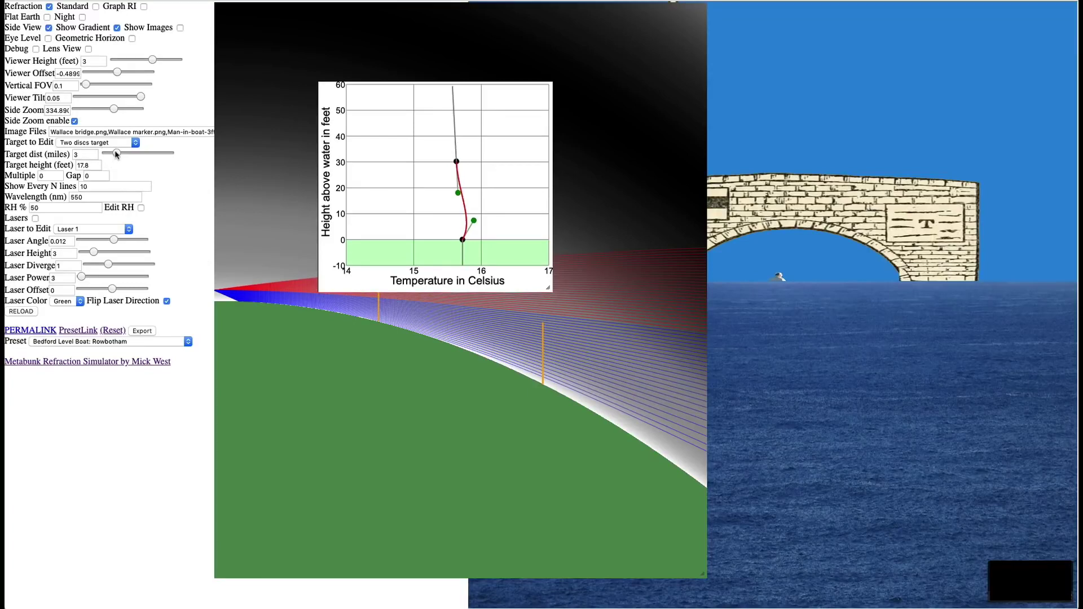
click(80, 144)
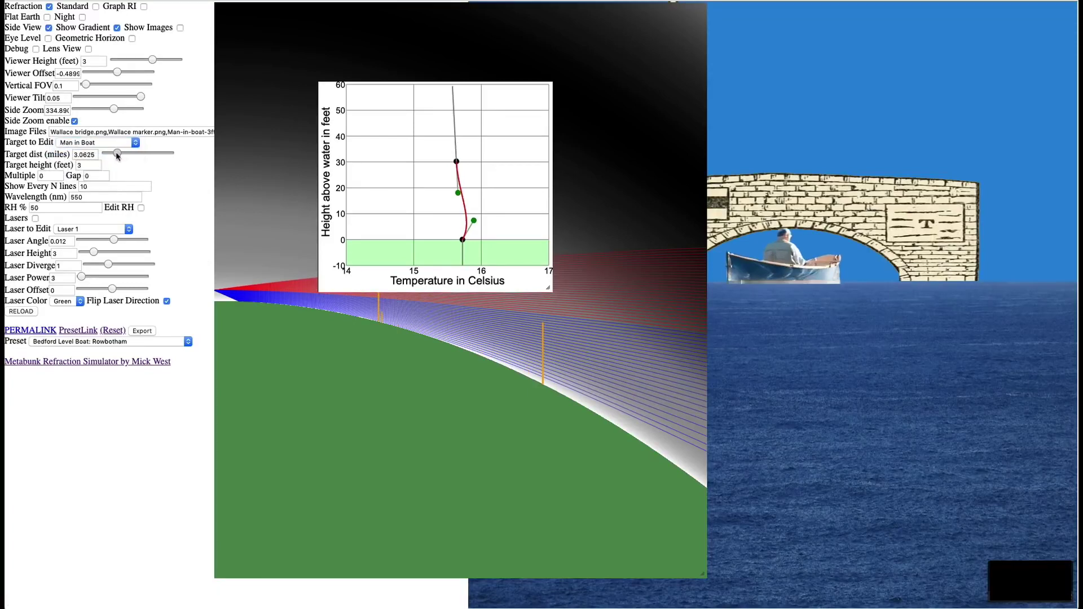
drag(117, 152, 120, 152)
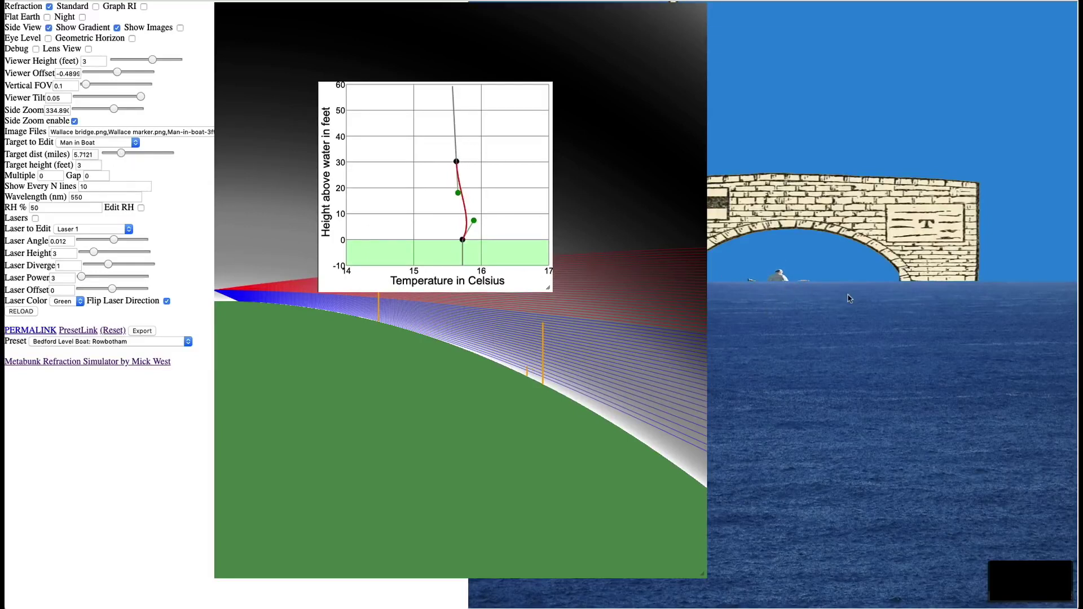
drag(462, 239, 445, 239)
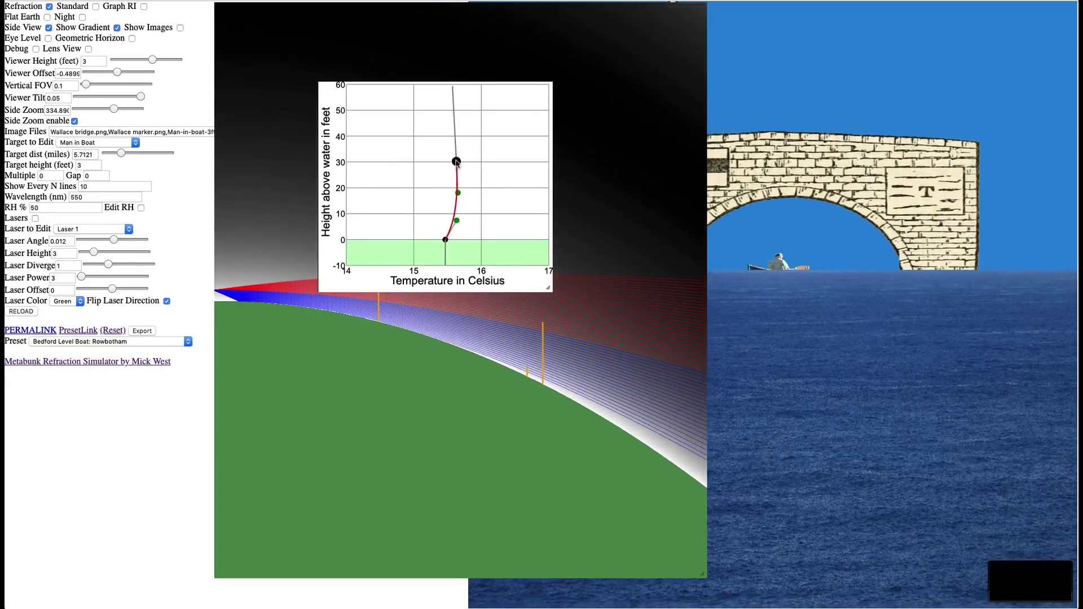
mouse_move(457, 162)
mouse_down()
mouse_move(505, 162)
mouse_move(452, 162)
mouse_up()
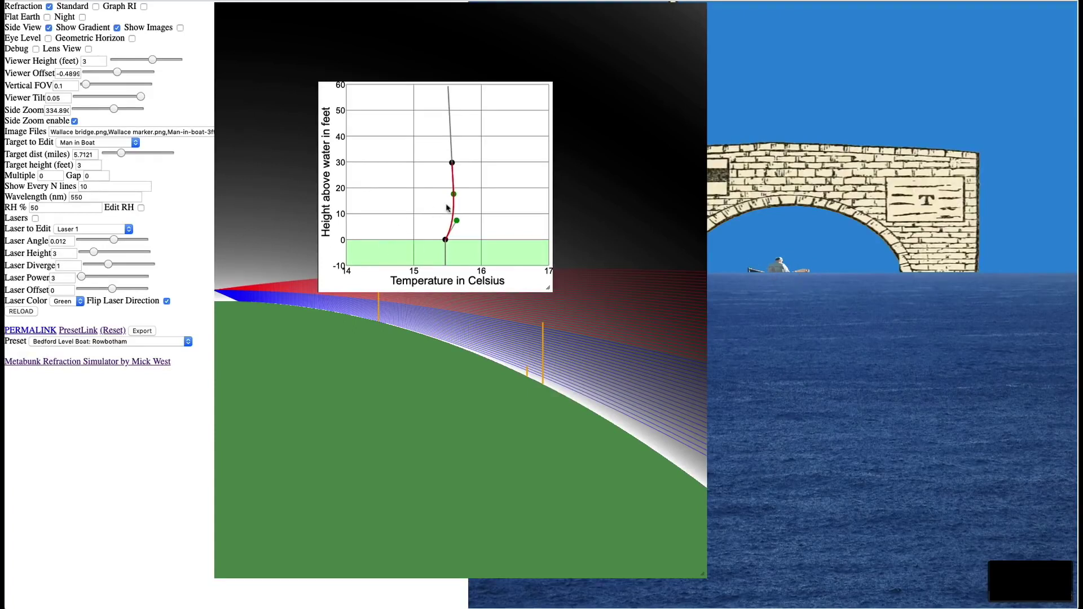
Step: Re-enable Lasers so the green beam lights the boat 5.7 miles away under the arch
click(35, 219)
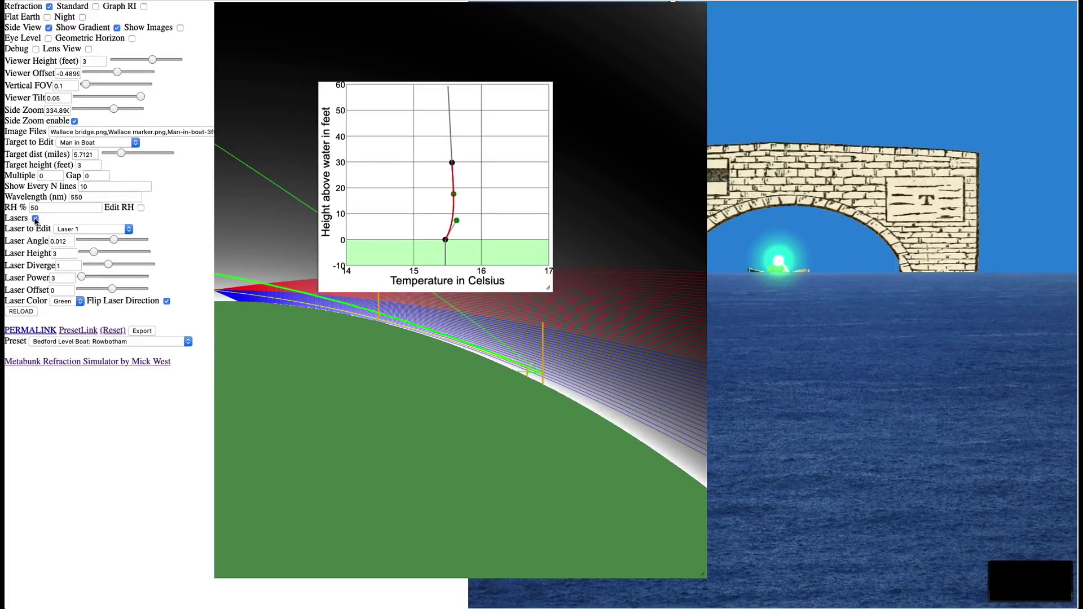